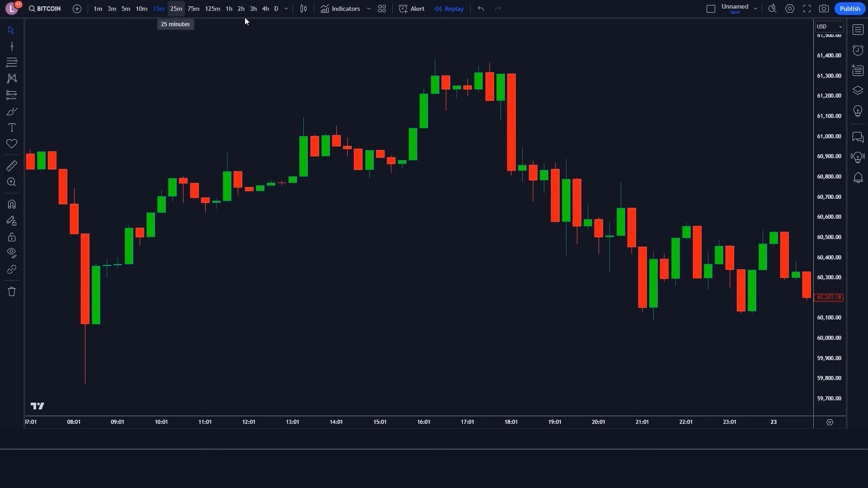
# Add the Logical Trading Indicator V.1 to the Bitcoin chart from the indicator search
pyautogui.click(335, 8)
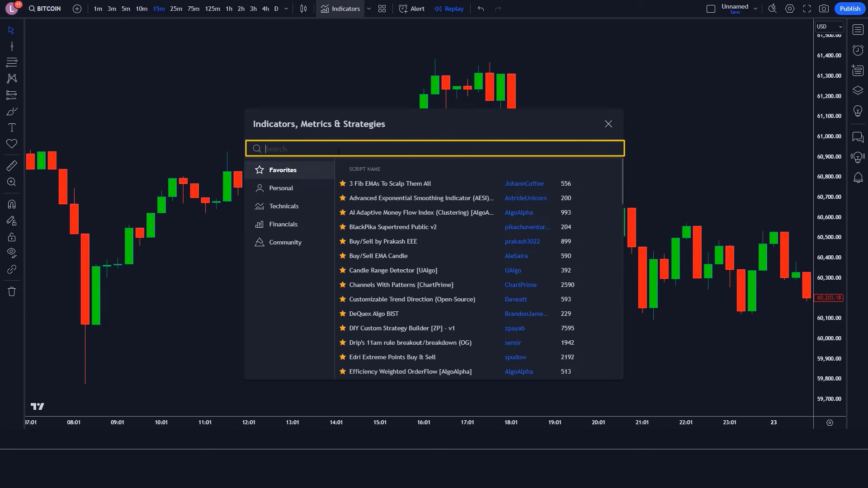
pyautogui.write('Logical Trading Indicator V.1')
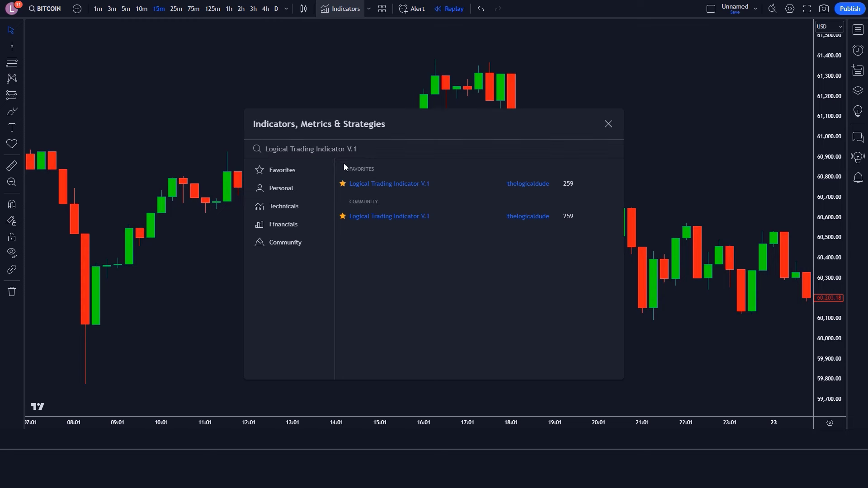
pyautogui.click(365, 186)
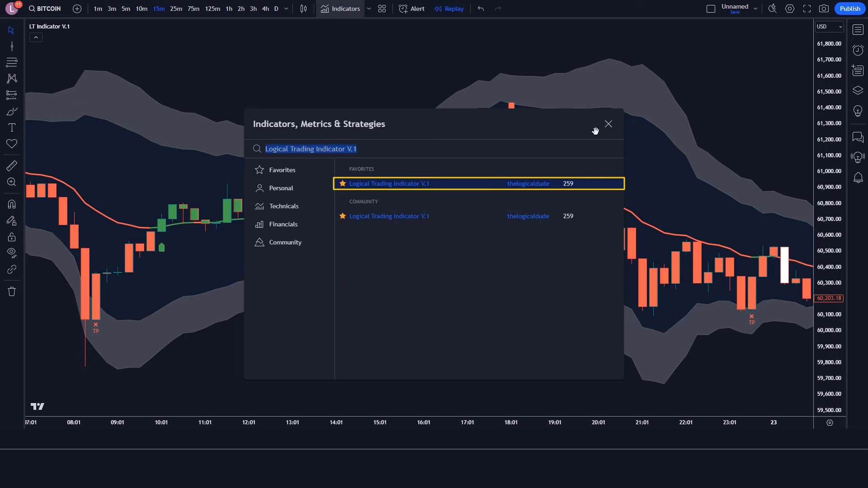
pyautogui.click(609, 124)
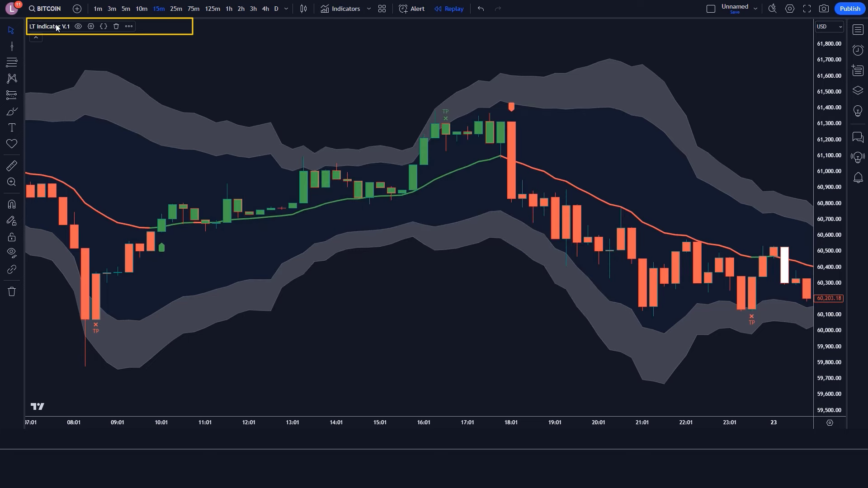
pyautogui.click(91, 27)
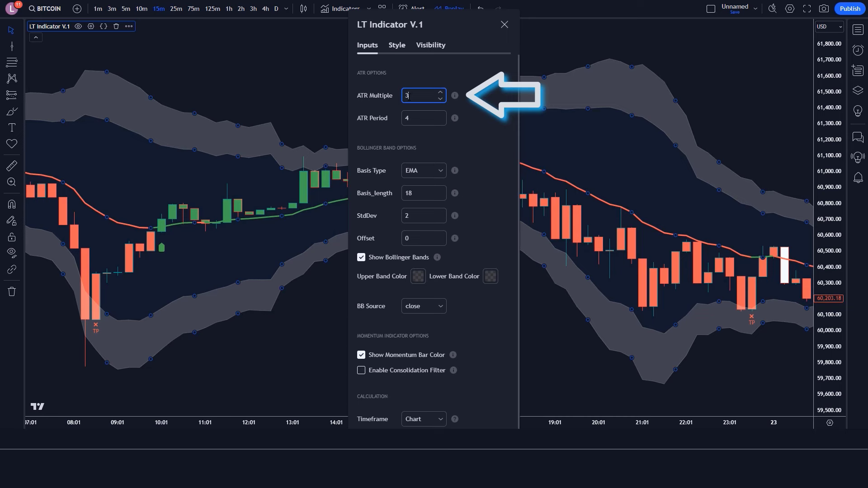
# Set the LT Indicator's ATR Period to 5 and its Basis Type to SMA
pyautogui.click(463, 104)
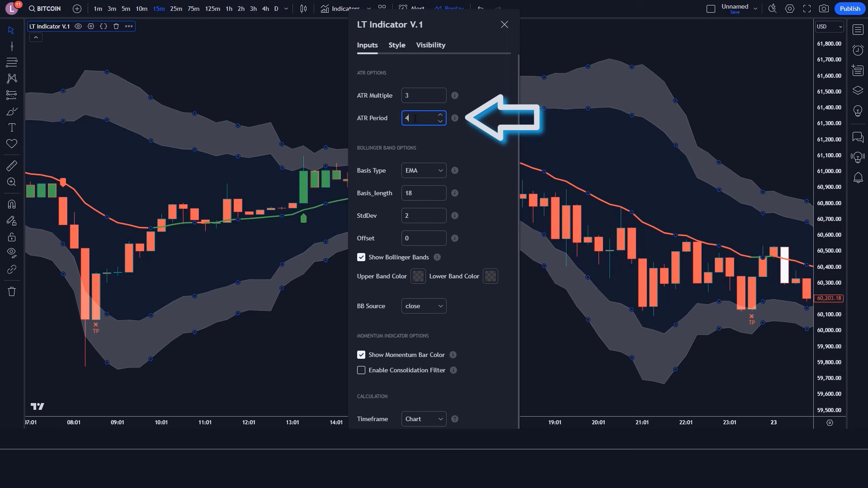
pyautogui.click(460, 124)
pyautogui.click(436, 172)
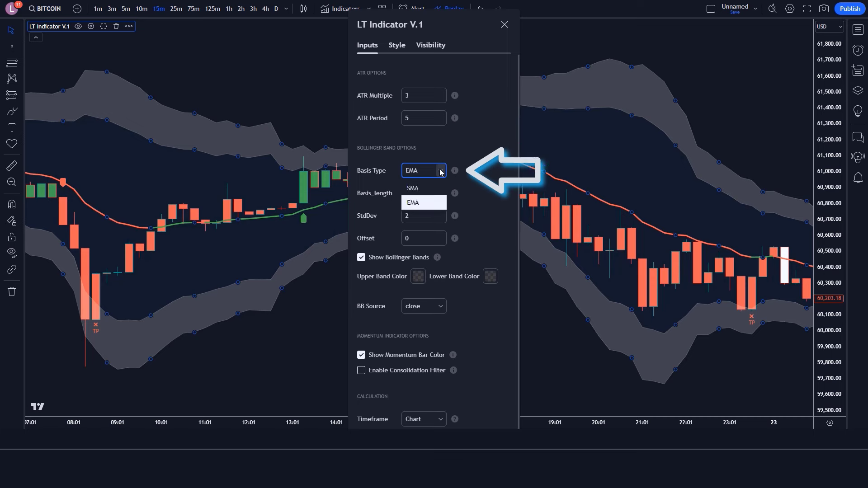
pyautogui.click(420, 192)
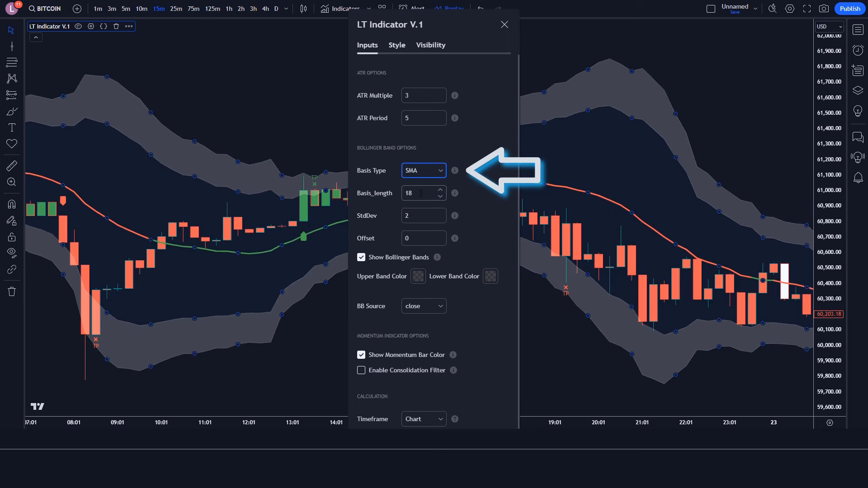
pyautogui.click(417, 193)
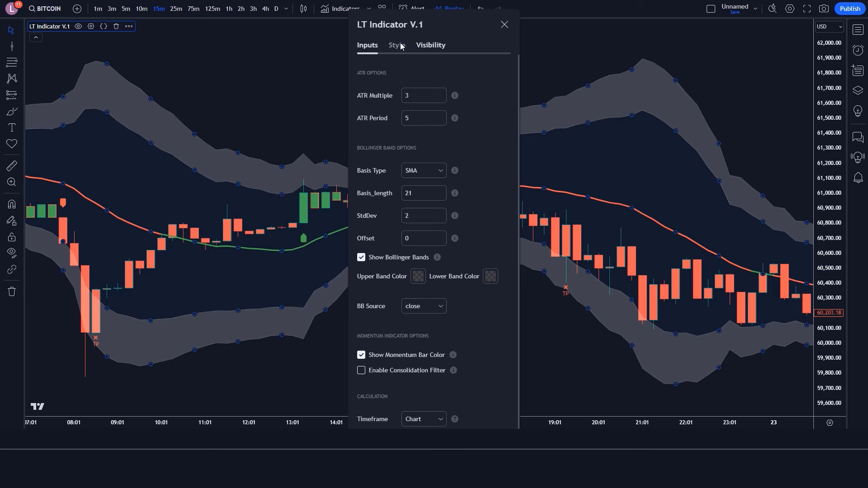
# In the indicator's Style settings, hide the upper band, take-profit markers and background fills
pyautogui.click(397, 45)
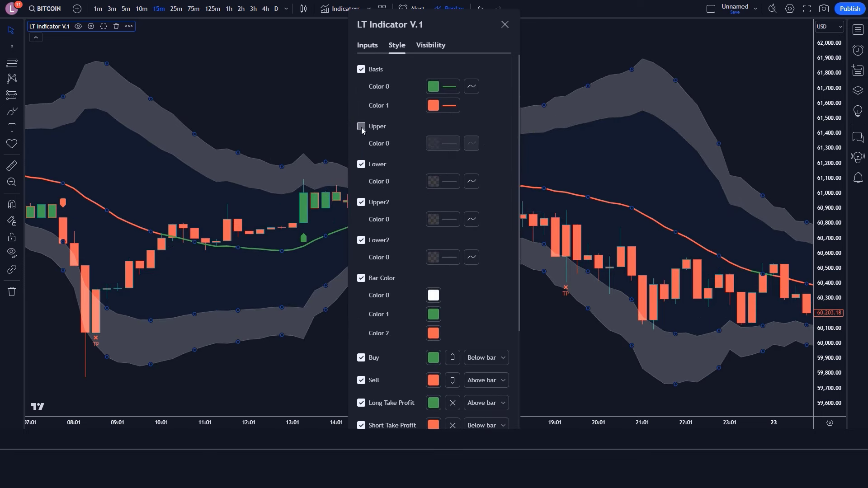
pyautogui.click(361, 277)
pyautogui.scroll(-3, 432, 281)
pyautogui.click(362, 300)
pyautogui.click(362, 235)
pyautogui.click(361, 258)
pyautogui.click(361, 280)
pyautogui.click(361, 337)
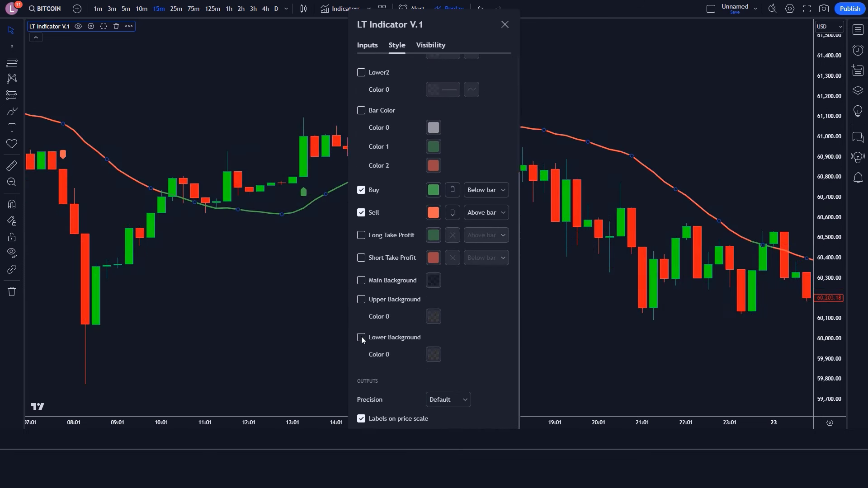
pyautogui.press('Escape')
pyautogui.click(458, 310)
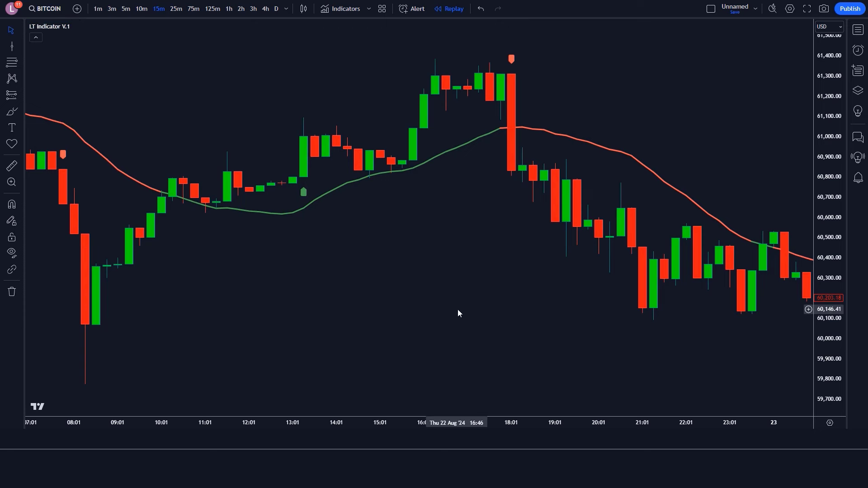
# Add the ADX Histogram with DI lines indicator to the chart
pyautogui.click(336, 11)
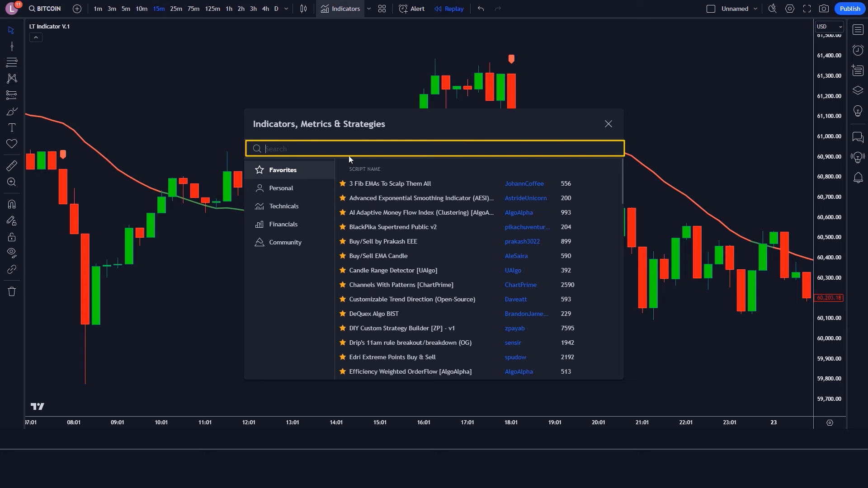
pyautogui.write('ADX Histogram with DI lines')
pyautogui.click(373, 185)
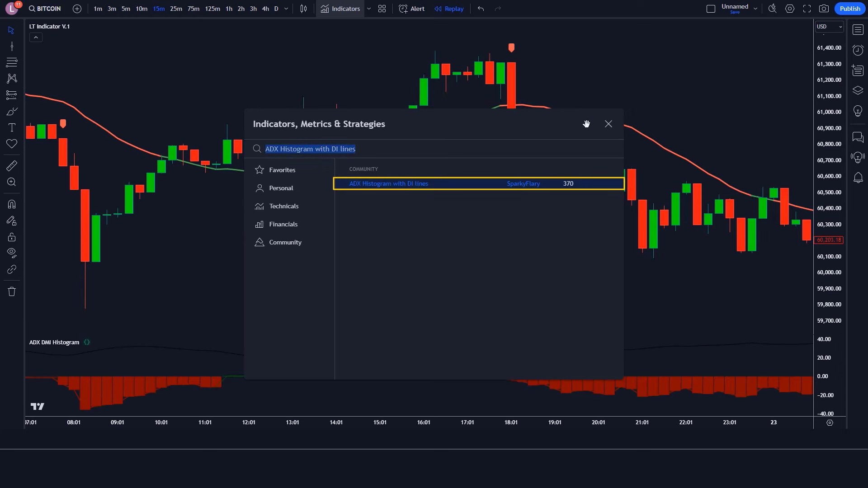
pyautogui.click(609, 124)
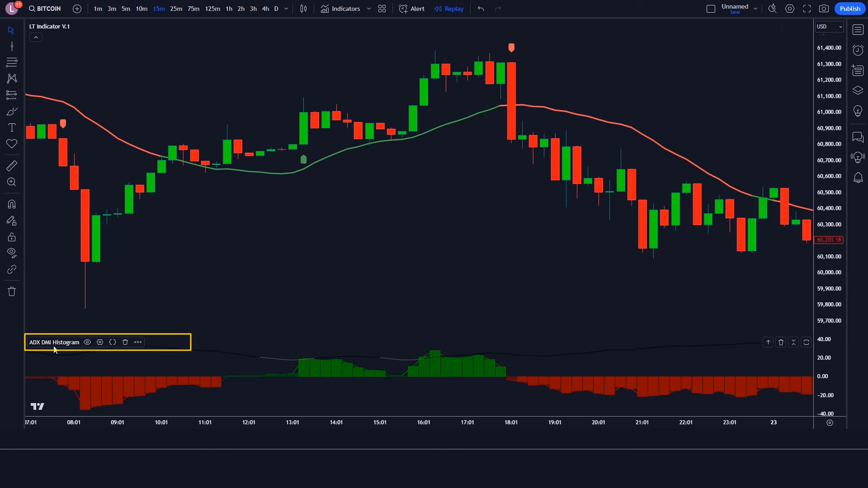
# Set the ADX histogram's DI length to 16 and threshold to 21
pyautogui.click(100, 343)
pyautogui.click(431, 74)
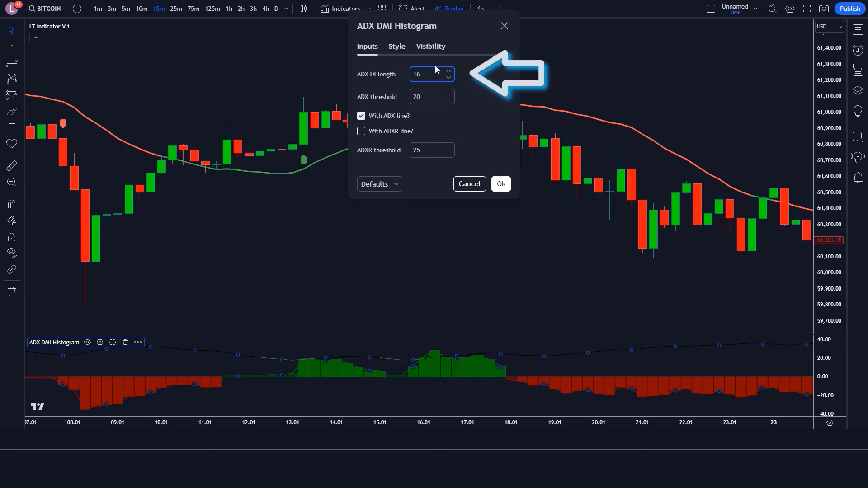
pyautogui.click(426, 97)
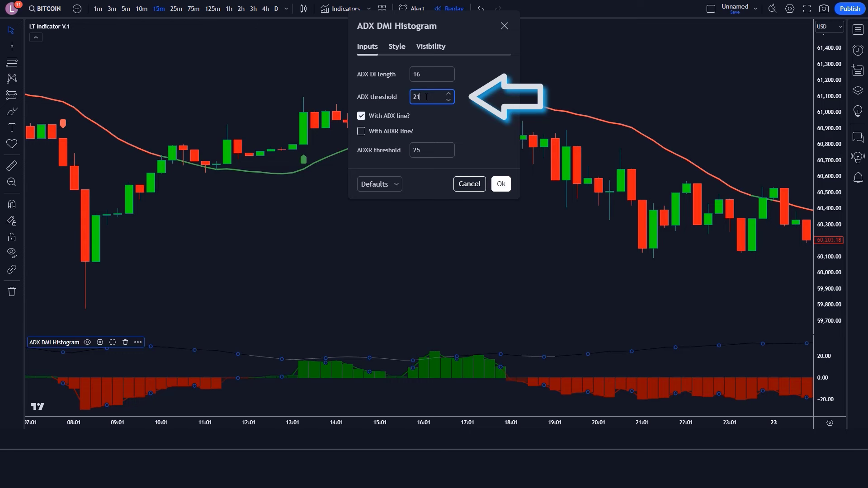
pyautogui.click(477, 101)
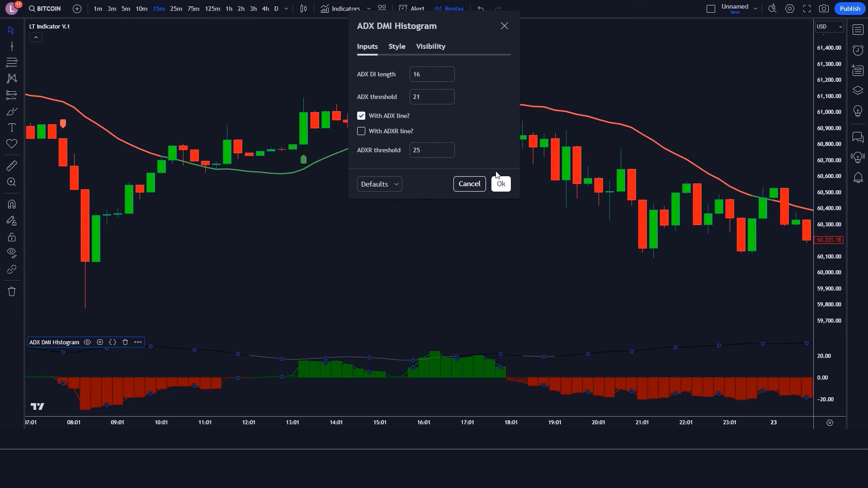
pyautogui.click(501, 184)
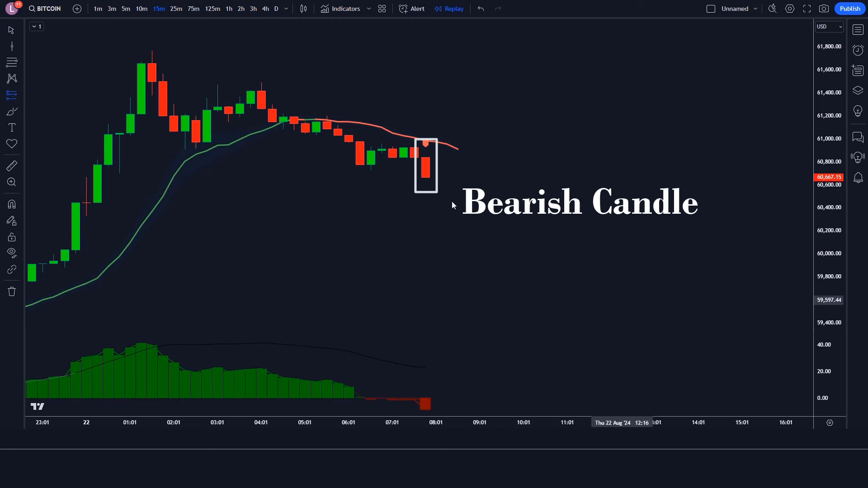
# Place a short position on the sell-signal candle at about 1.51 risk-reward
pyautogui.click(425, 175)
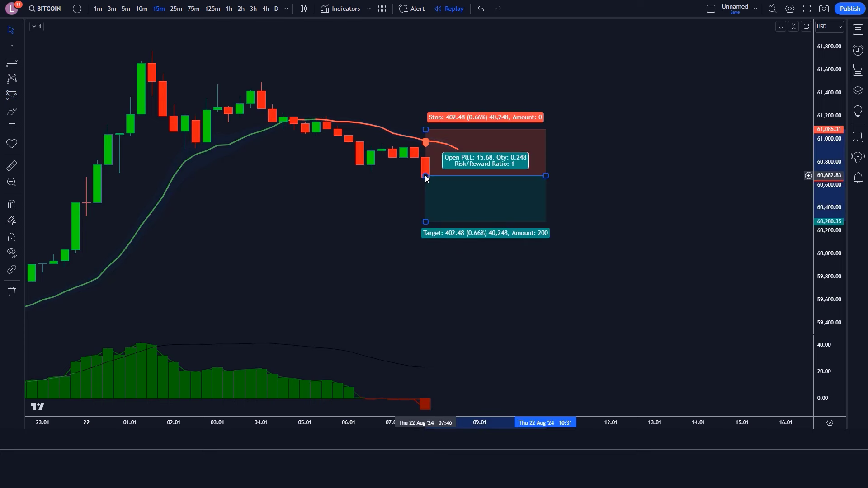
pyautogui.moveTo(427, 128); pyautogui.dragTo(429, 146)
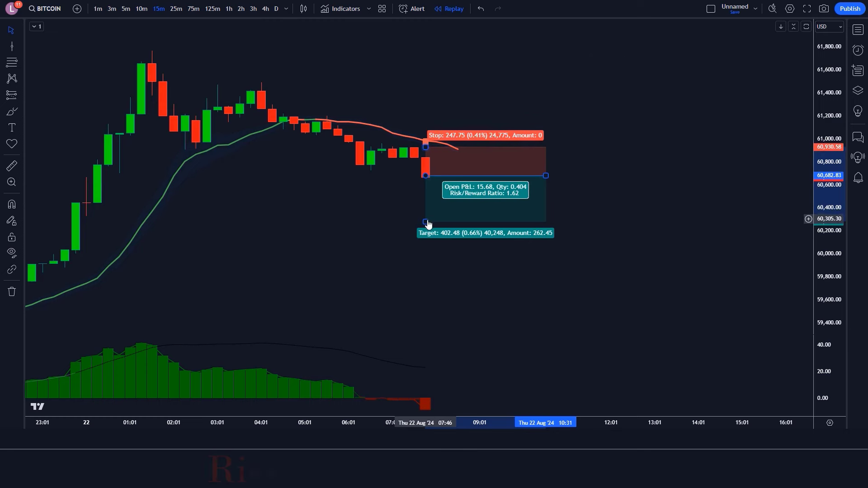
pyautogui.moveTo(426, 219); pyautogui.dragTo(427, 218)
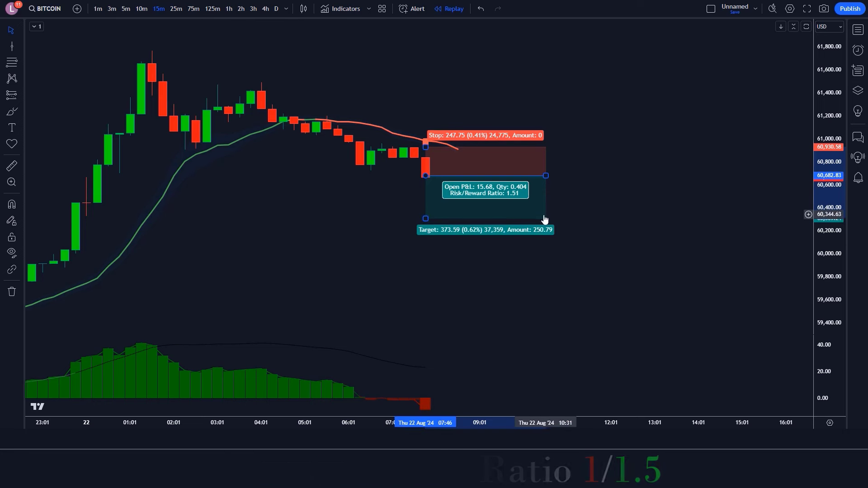
pyautogui.click(576, 217)
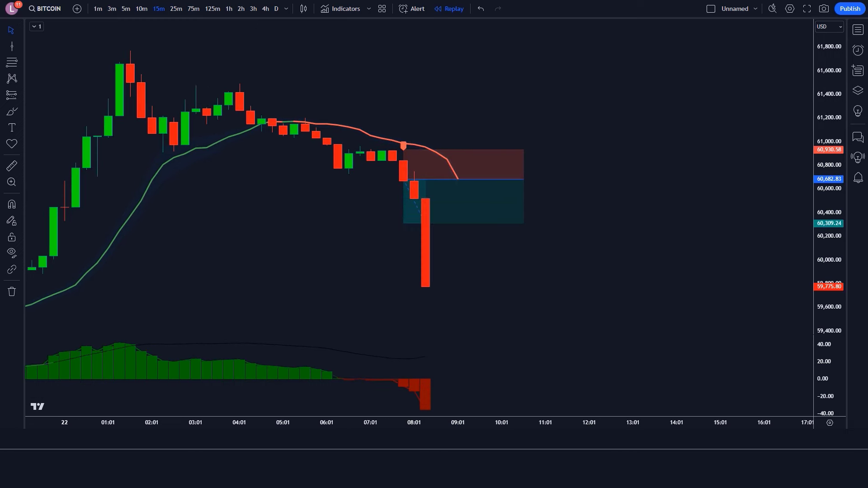
# Step the replay forward and narrow the short position box
pyautogui.click(513, 180)
pyautogui.moveTo(513, 180); pyautogui.dragTo(425, 186)
pyautogui.click(447, 212)
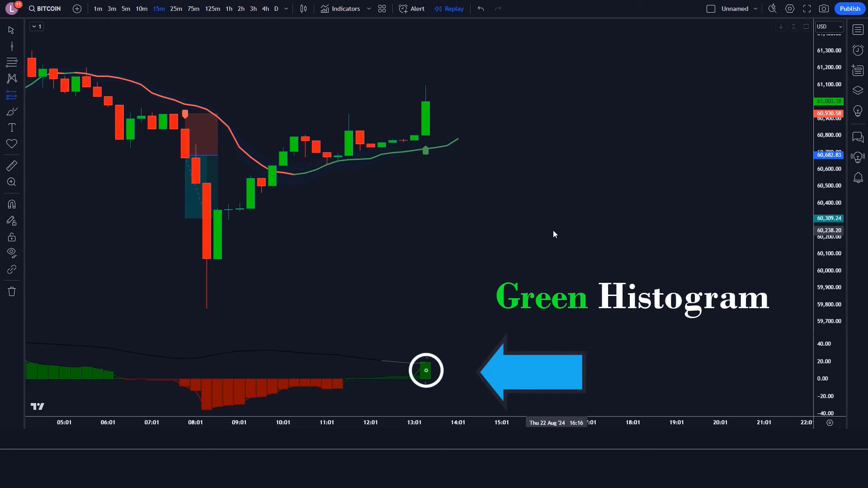
# Place a long position on the buy signal, stop at previous low, target at 1.5 risk-reward
pyautogui.click(425, 104)
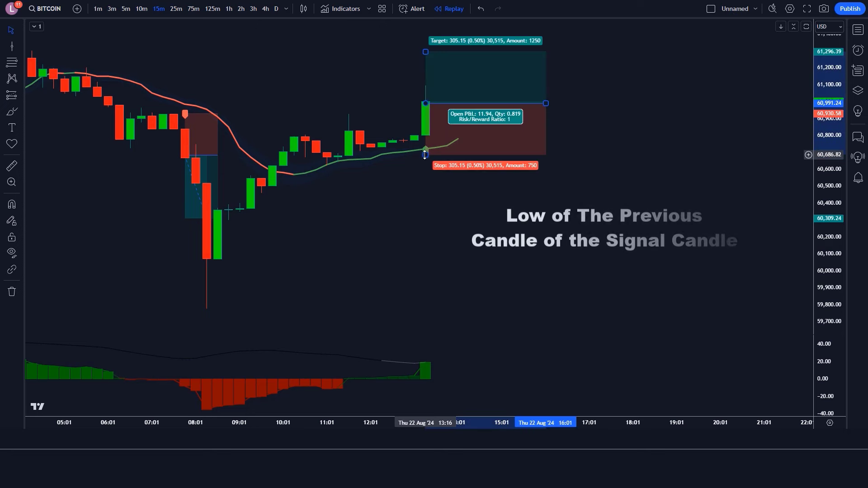
pyautogui.moveTo(425, 154); pyautogui.dragTo(425, 142)
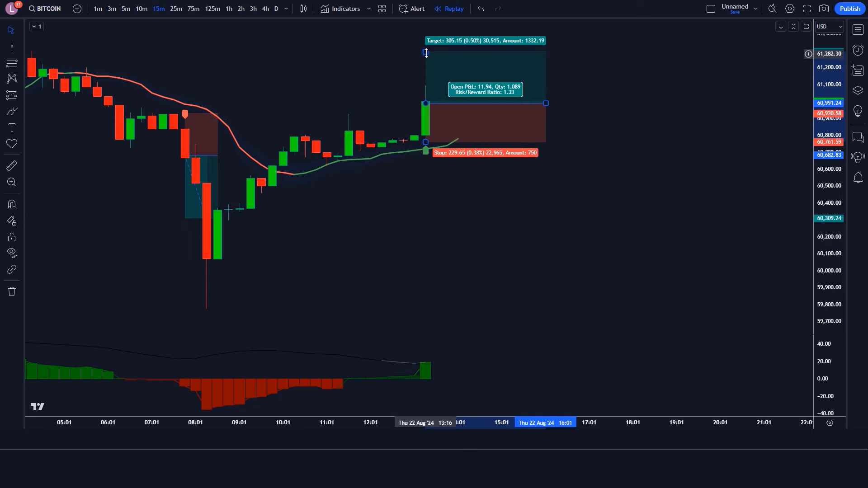
pyautogui.moveTo(426, 52); pyautogui.dragTo(426, 45)
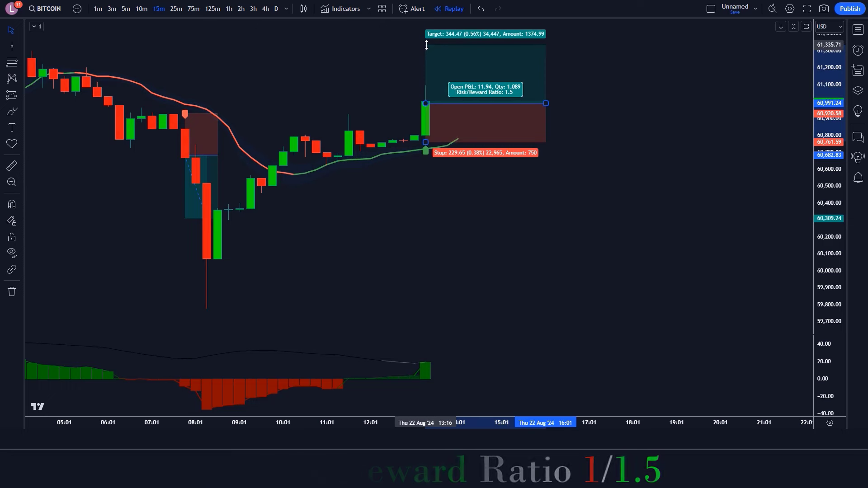
pyautogui.click(504, 221)
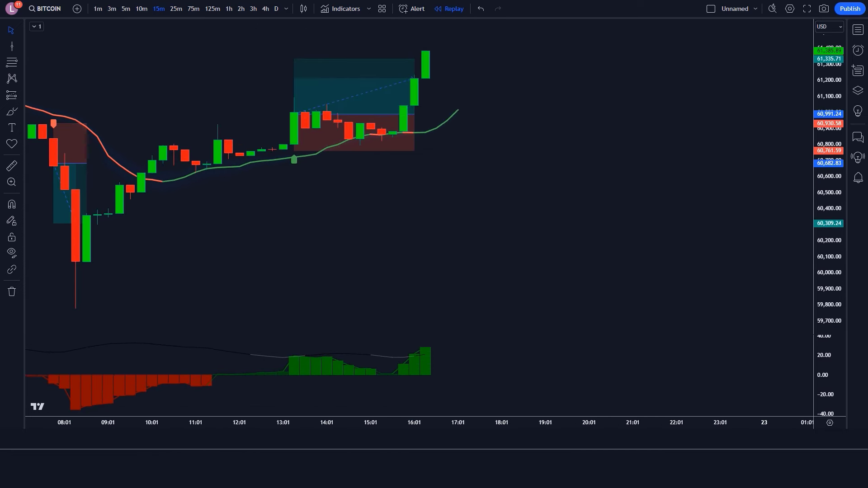
# Stretch the earlier long position over later candles to show its 344.47 profit
pyautogui.click(391, 119)
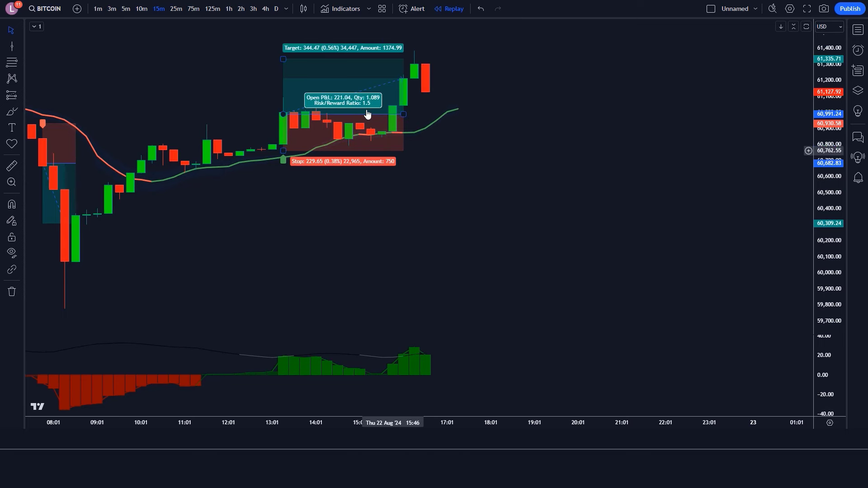
pyautogui.moveTo(404, 114); pyautogui.dragTo(425, 114)
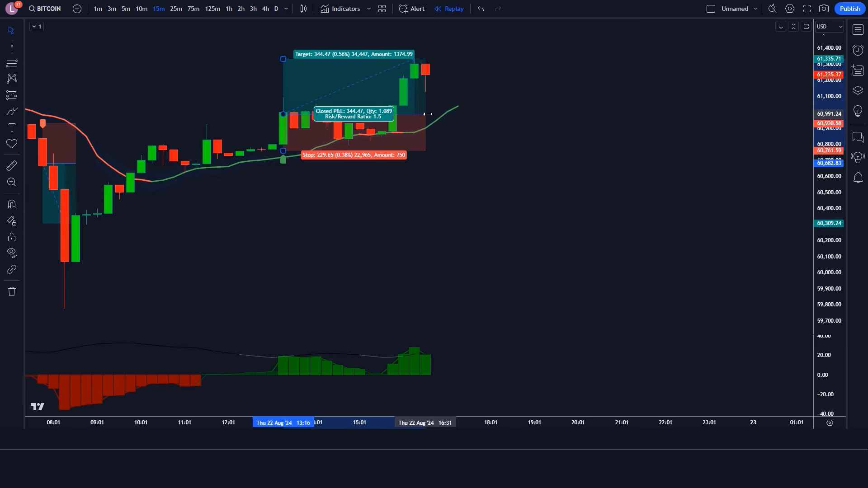
pyautogui.click(496, 172)
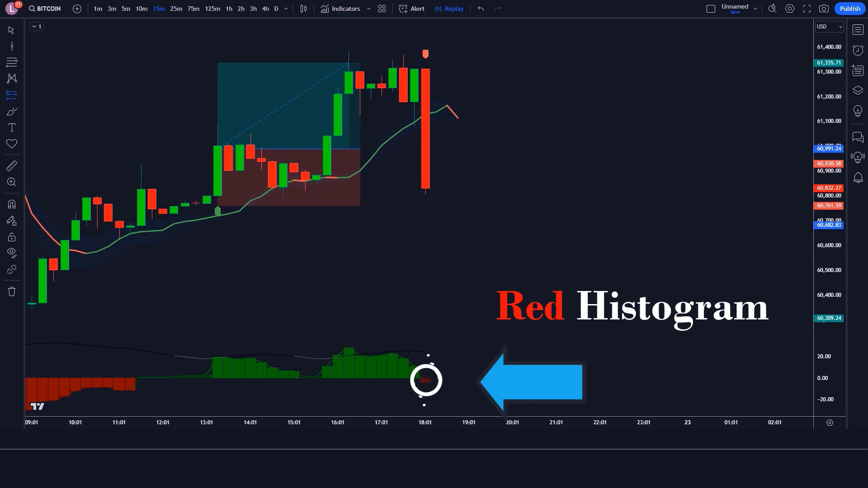
# Place a short on the sell-signal candle, stop above prior high, target lowered, then auto-scale
pyautogui.click(426, 185)
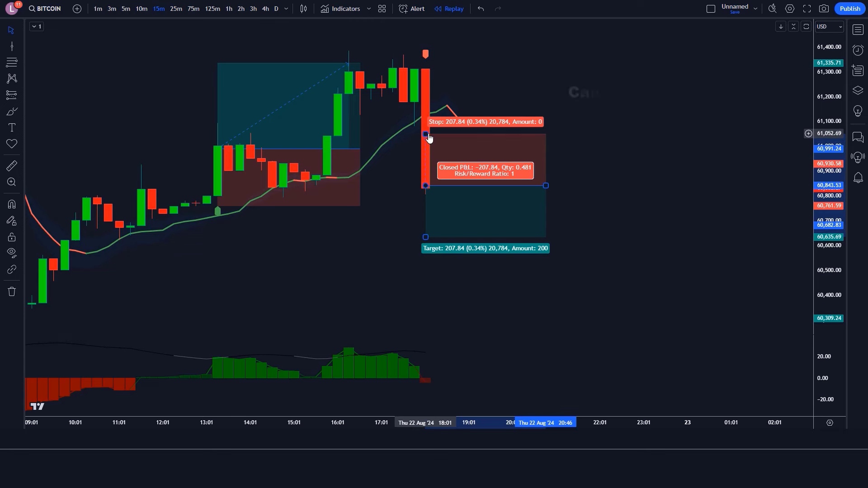
pyautogui.moveTo(426, 133); pyautogui.dragTo(423, 67)
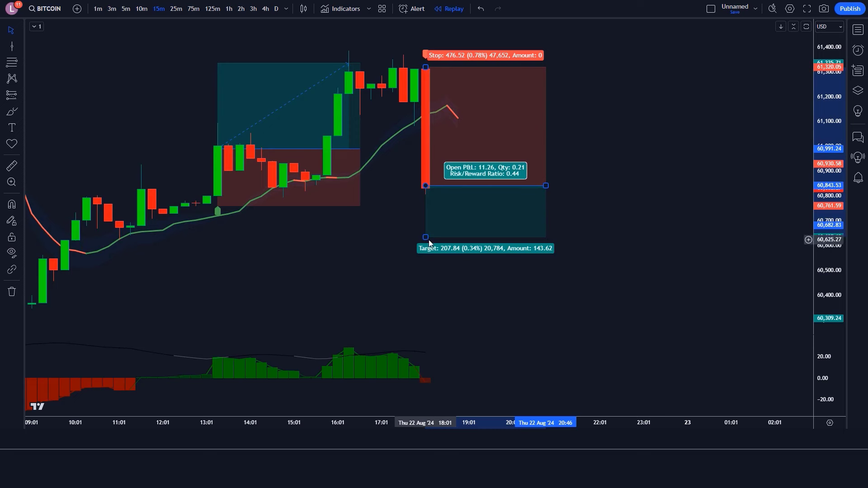
pyautogui.moveTo(425, 237); pyautogui.dragTo(426, 289)
pyautogui.click(824, 329)
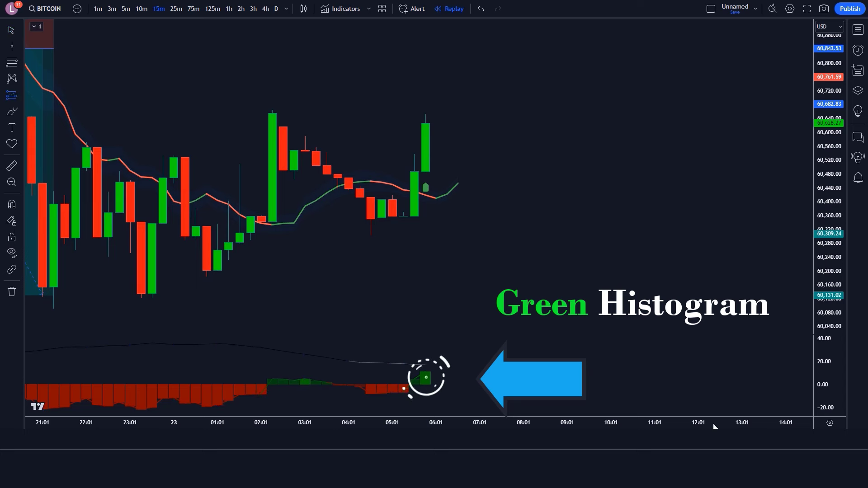
# Place a long position on the buy signal, stop near 60,367, target at 1.51 risk-reward
pyautogui.click(426, 128)
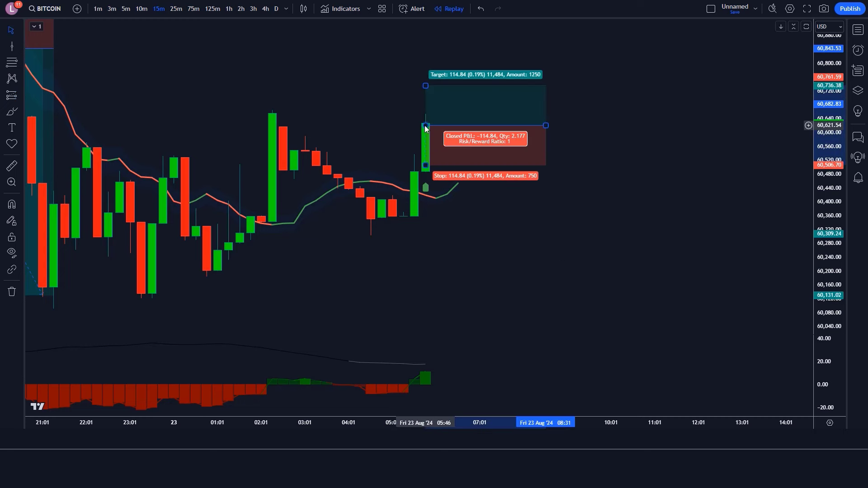
pyautogui.moveTo(426, 165); pyautogui.dragTo(428, 216)
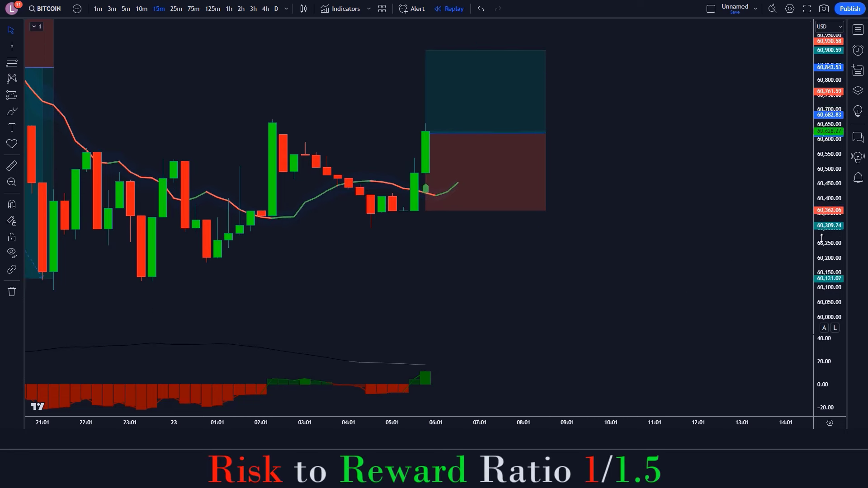
pyautogui.moveTo(827, 212); pyautogui.dragTo(828, 245)
pyautogui.moveTo(426, 98); pyautogui.dragTo(426, 75)
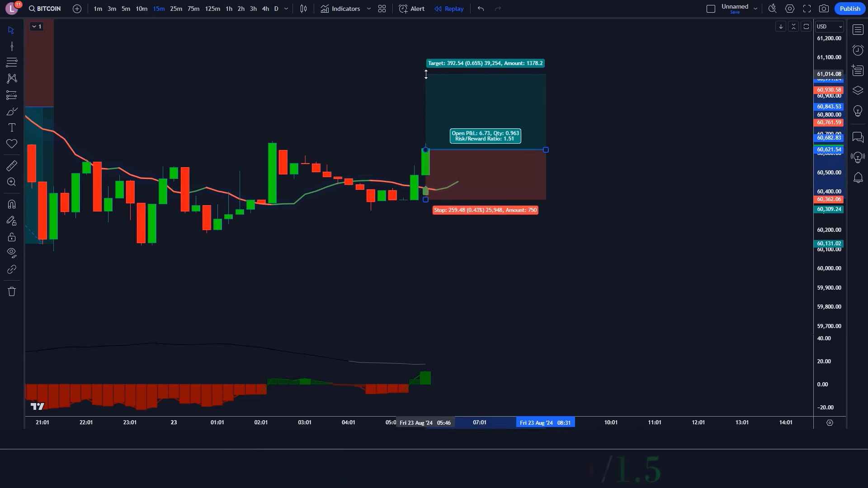
pyautogui.click(824, 329)
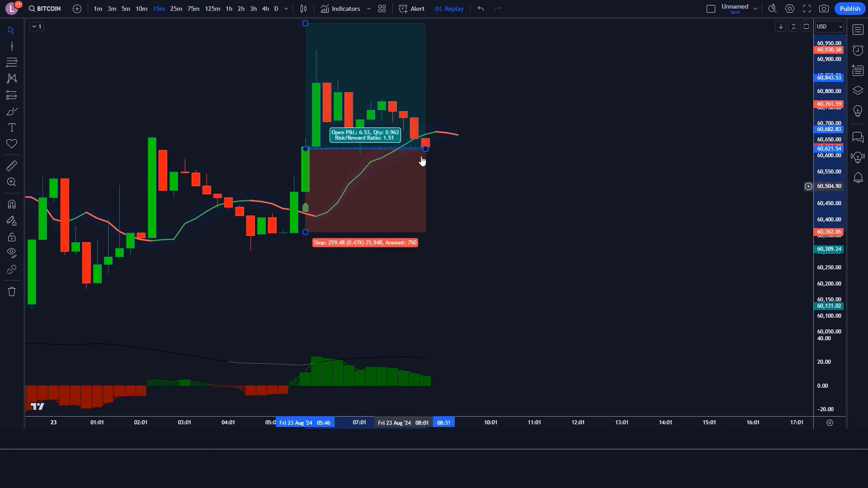
# Resize the long position's width to end at the target-hit candle, showing 392.54 profit
pyautogui.moveTo(422, 158); pyautogui.dragTo(508, 147)
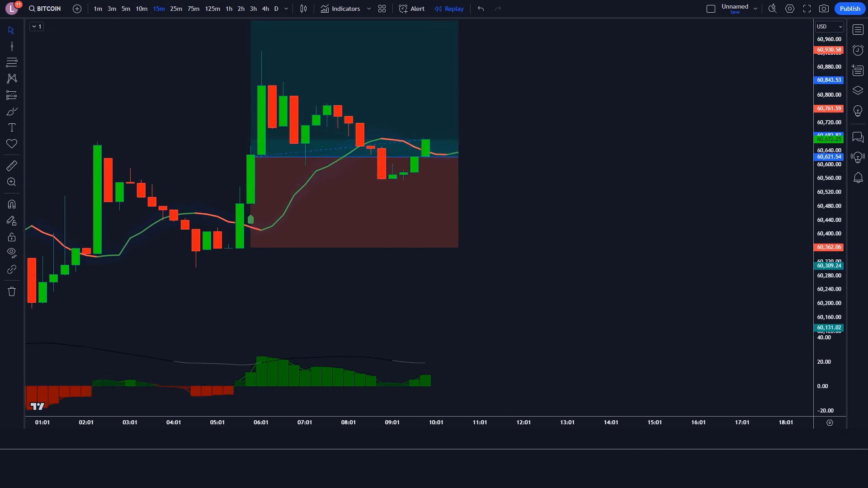
pyautogui.click(423, 219)
pyautogui.moveTo(435, 174); pyautogui.dragTo(471, 192)
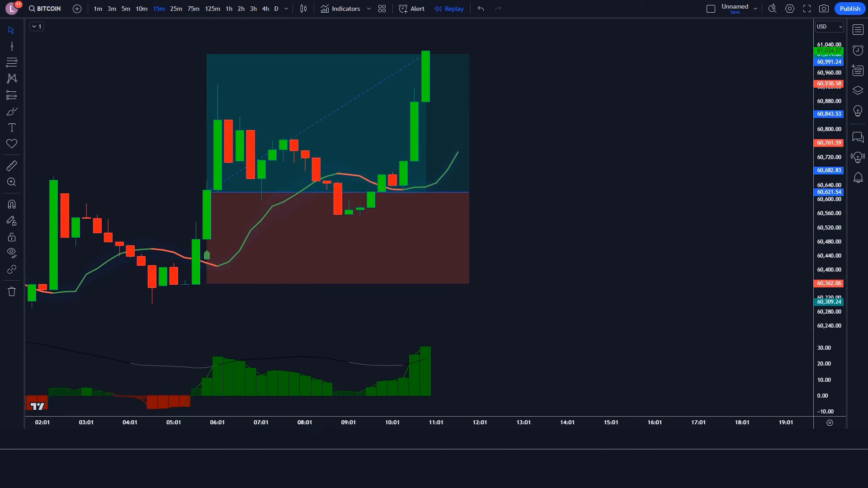
pyautogui.click(411, 262)
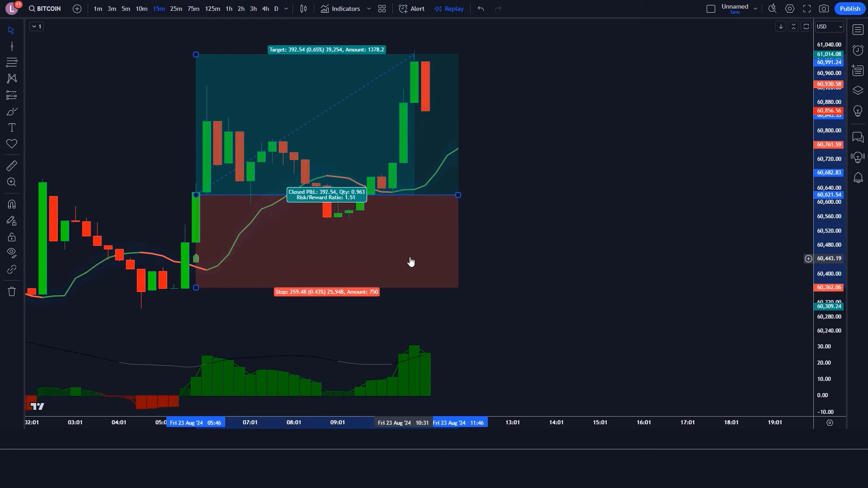
pyautogui.moveTo(458, 196); pyautogui.dragTo(426, 196)
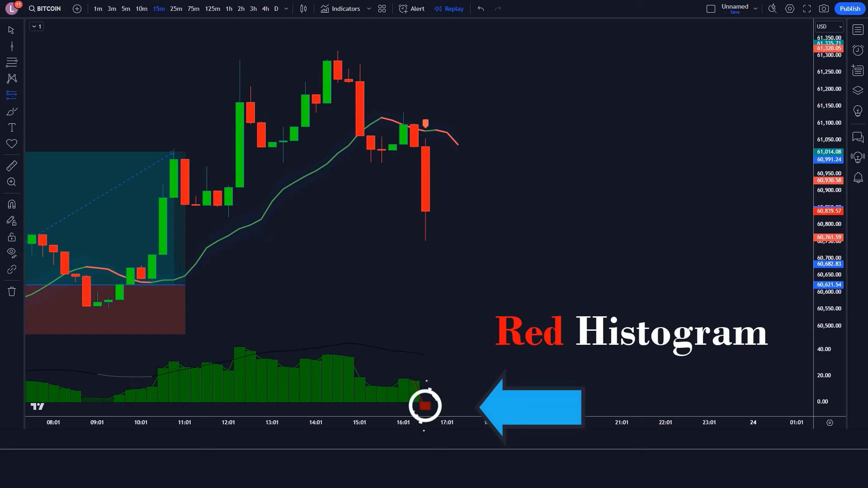
# Place a short on the sell signal with stop 61,100.08 and target 60,459.66
pyautogui.click(426, 209)
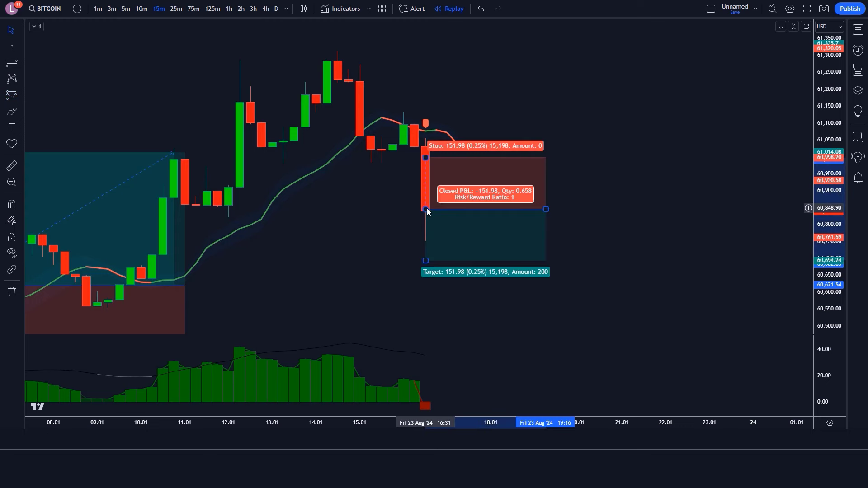
pyautogui.moveTo(427, 157); pyautogui.dragTo(427, 123)
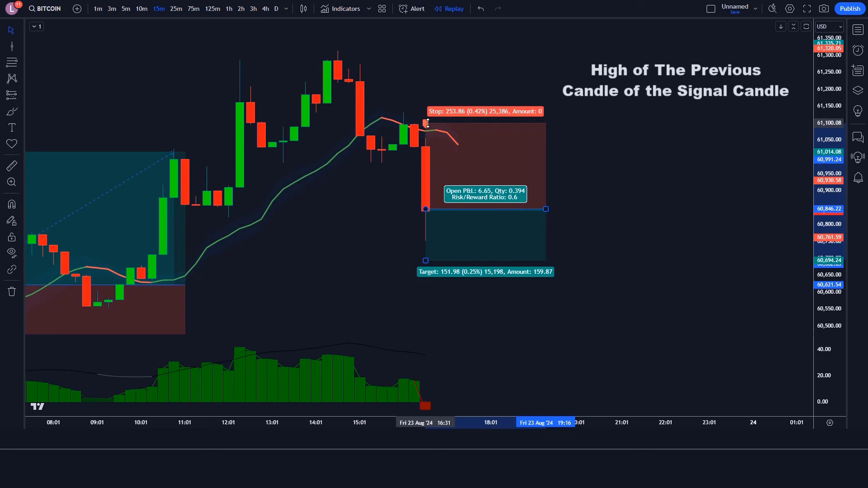
pyautogui.moveTo(425, 261); pyautogui.dragTo(426, 331)
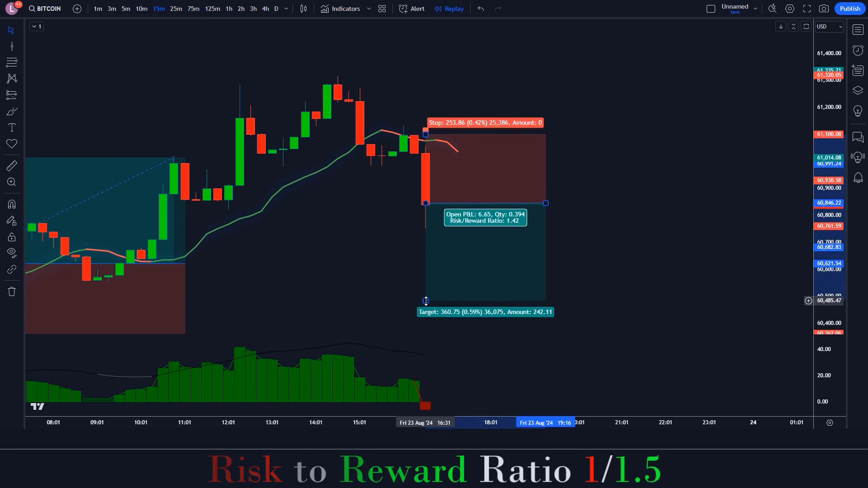
pyautogui.moveTo(426, 301); pyautogui.dragTo(426, 308)
pyautogui.click(796, 299)
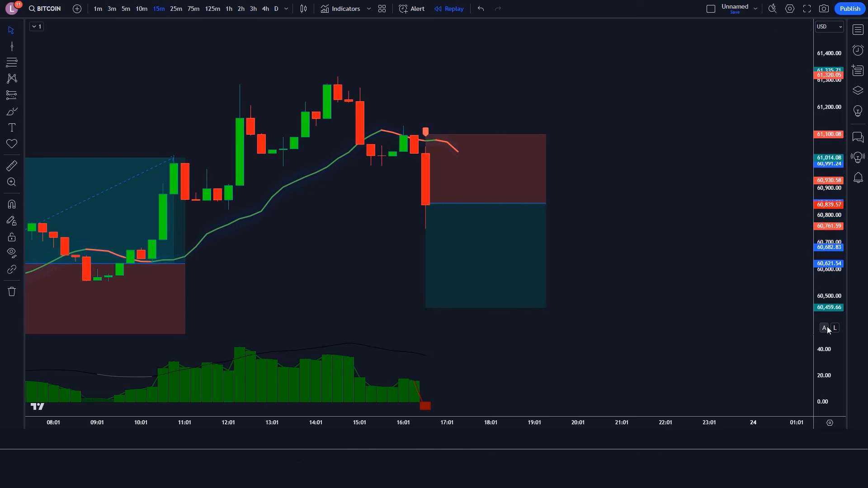
pyautogui.click(826, 327)
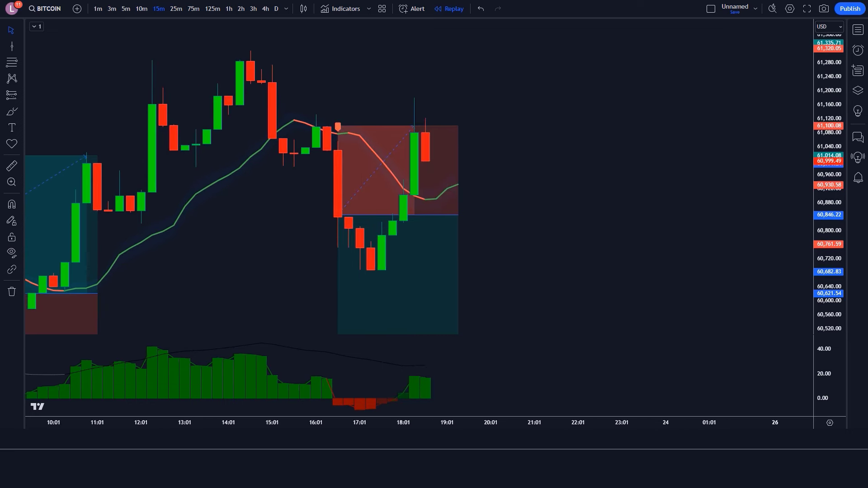
# Narrow the short position to the stop-hit candle, showing the 253.86 loss
pyautogui.moveTo(417, 274)
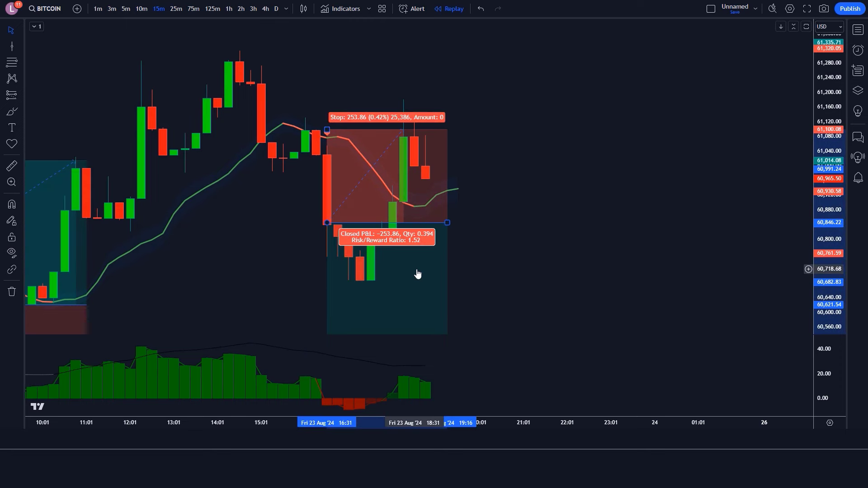
pyautogui.moveTo(449, 223); pyautogui.dragTo(415, 223)
pyautogui.click(454, 246)
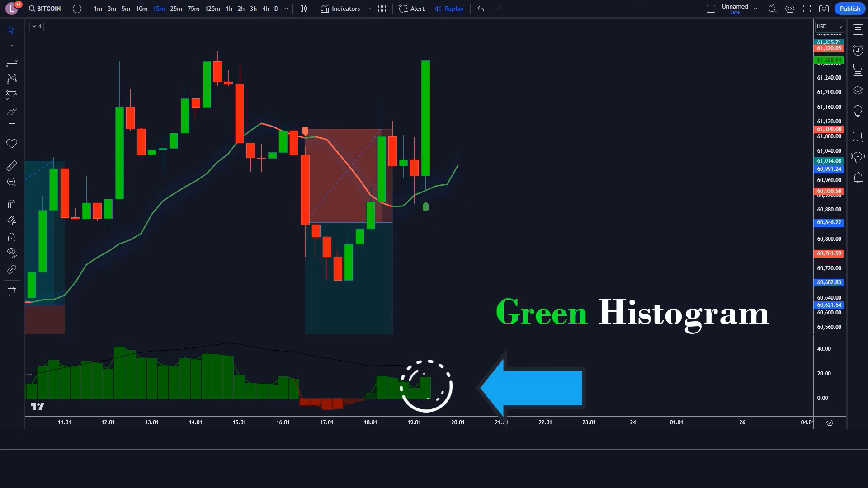
# Draw a long position on the 19:15 buy signal, stop at prior low, target near 1.5 risk-reward
pyautogui.hotkey('alt', 'f')
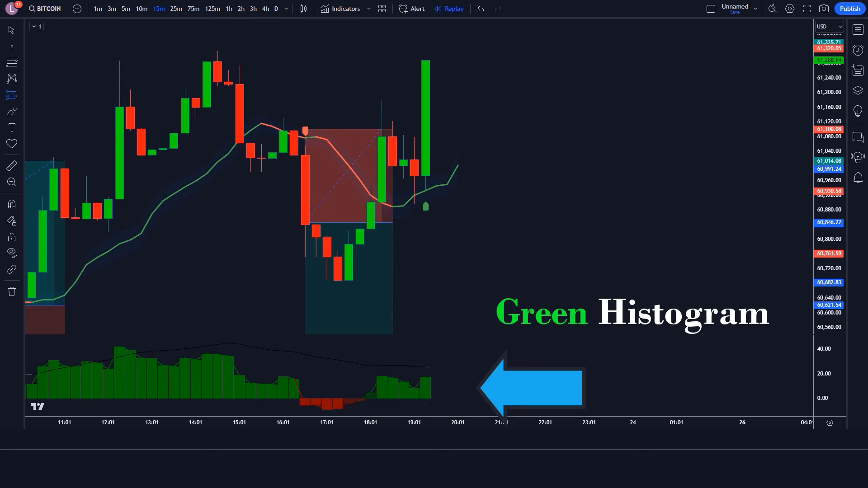
pyautogui.click(426, 63)
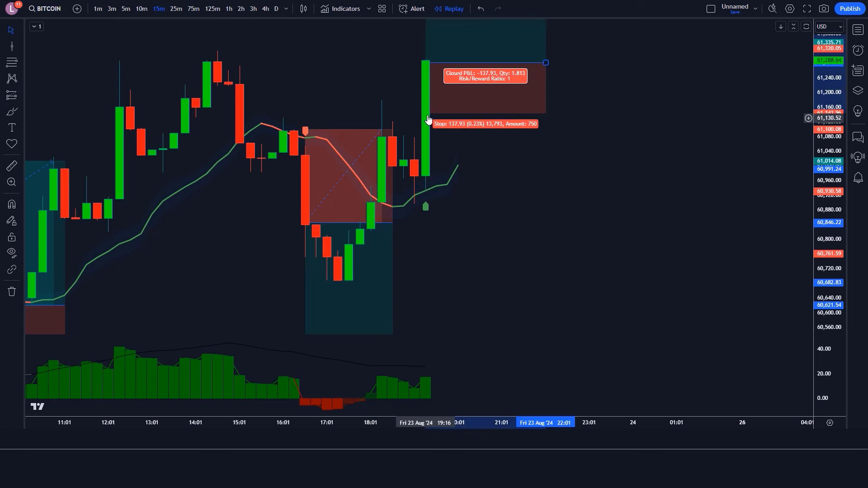
pyautogui.moveTo(429, 118); pyautogui.dragTo(426, 206)
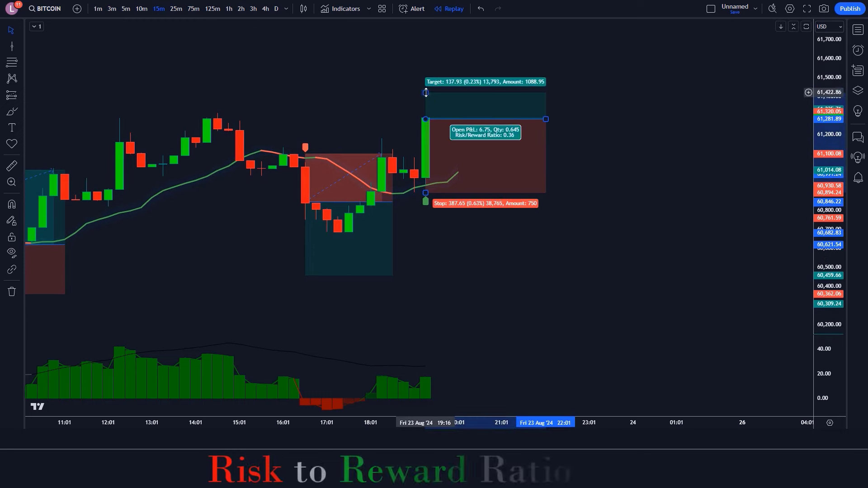
pyautogui.moveTo(425, 86); pyautogui.dragTo(425, 22)
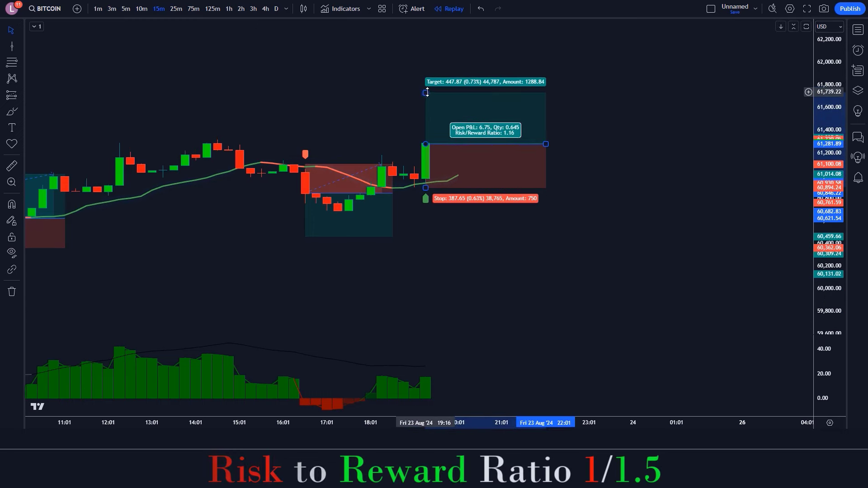
pyautogui.moveTo(427, 76); pyautogui.dragTo(426, 78)
pyautogui.click(587, 203)
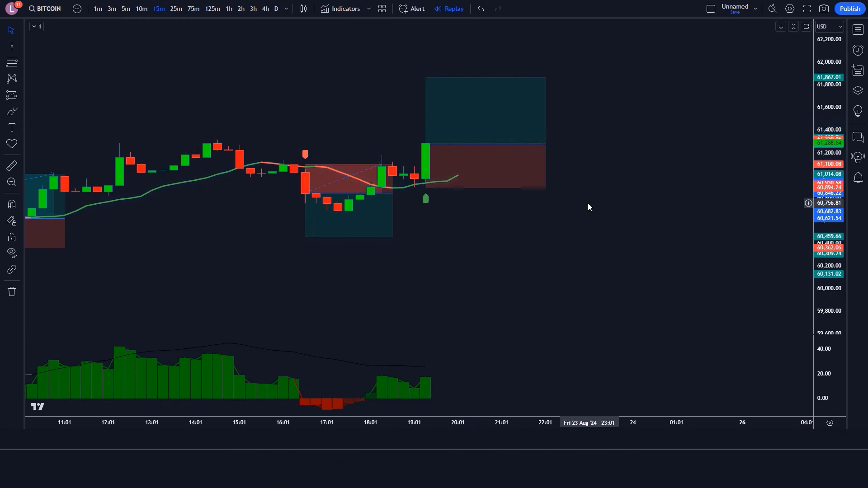
pyautogui.click(824, 328)
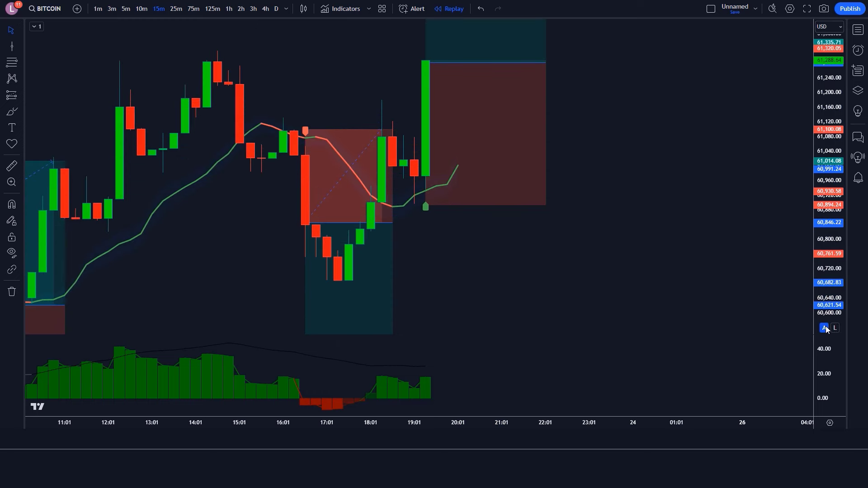